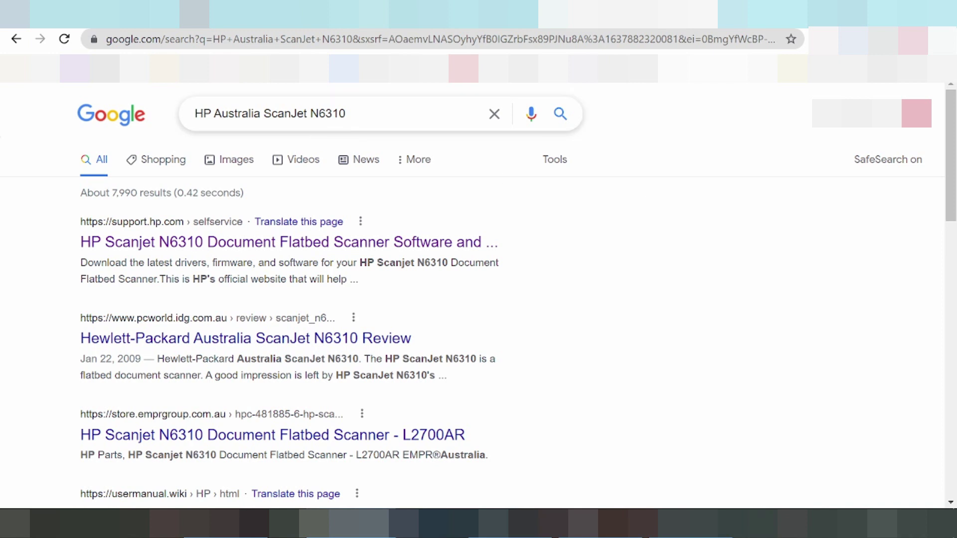
Step: Extend the Google query to "HP Australia ScanJet N6310 driver download" and run the search
left_click(349, 113)
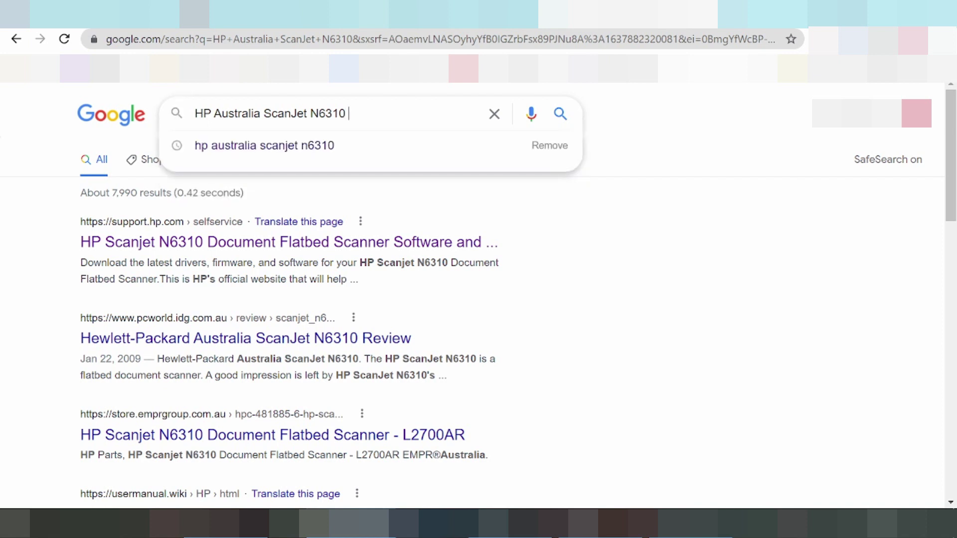
type("dri")
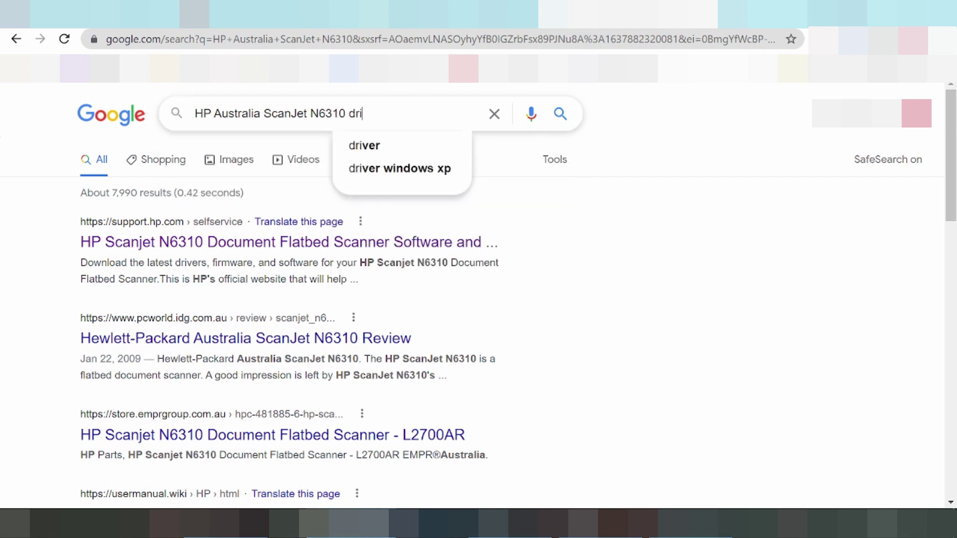
type("ver download")
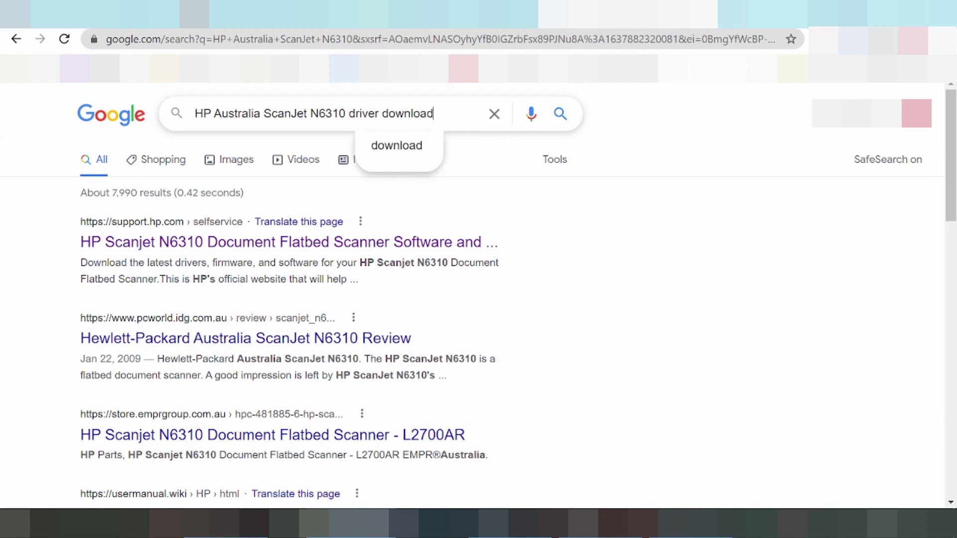
key("Return")
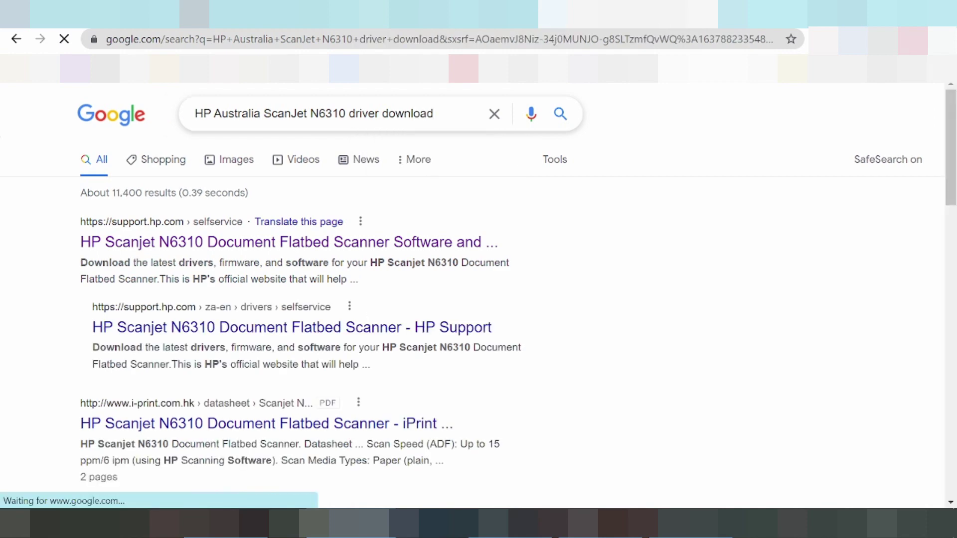
Step: Look through the search results and open the top support.hp.com result for HP Scanjet N6310 Document Flatbed Scanner software
scroll(364, 139, "down", 3)
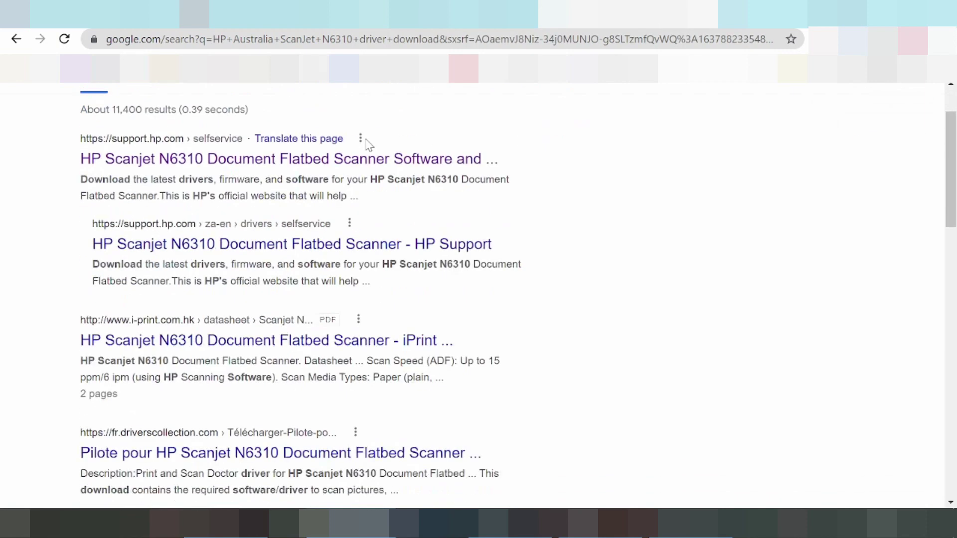
scroll(354, 194, "down", 4)
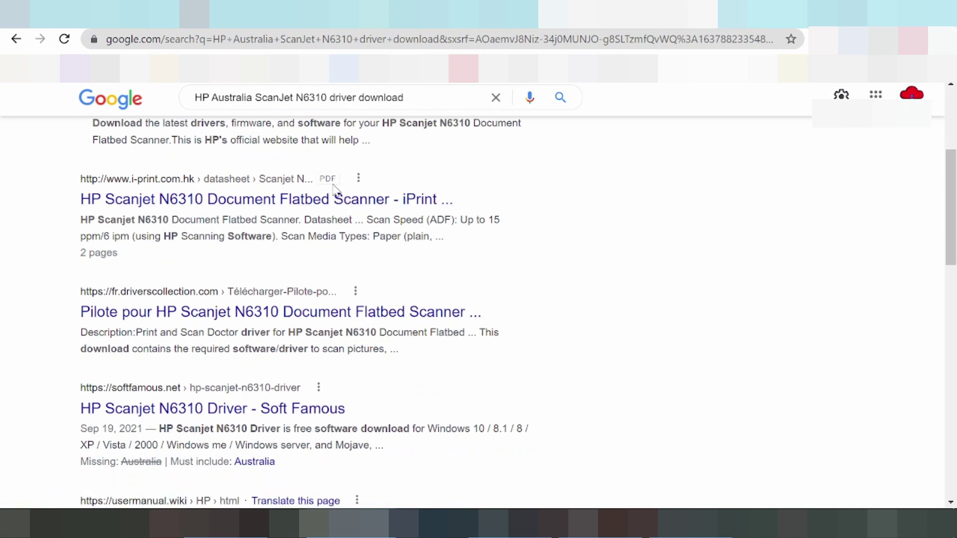
scroll(305, 199, "down", 2)
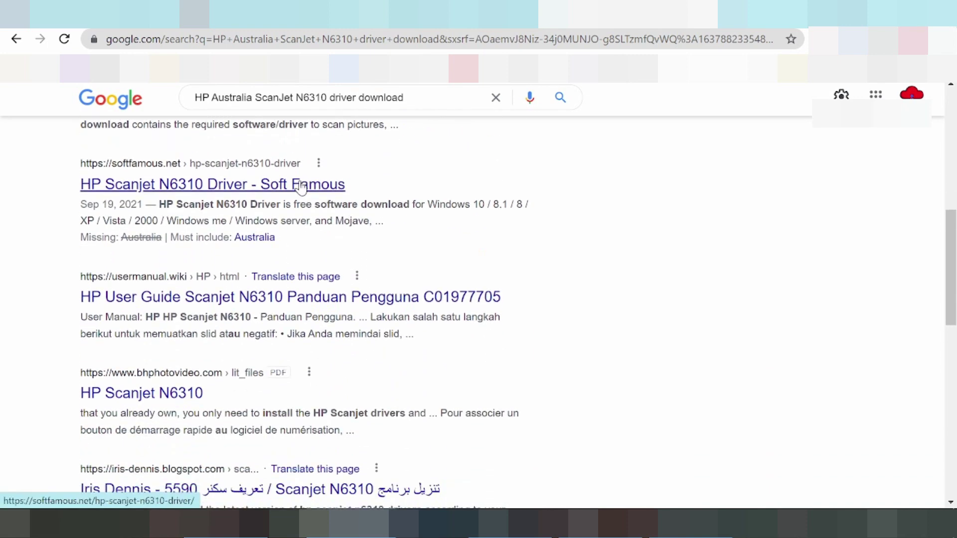
scroll(299, 177, "down", 3)
scroll(319, 299, "down", 2)
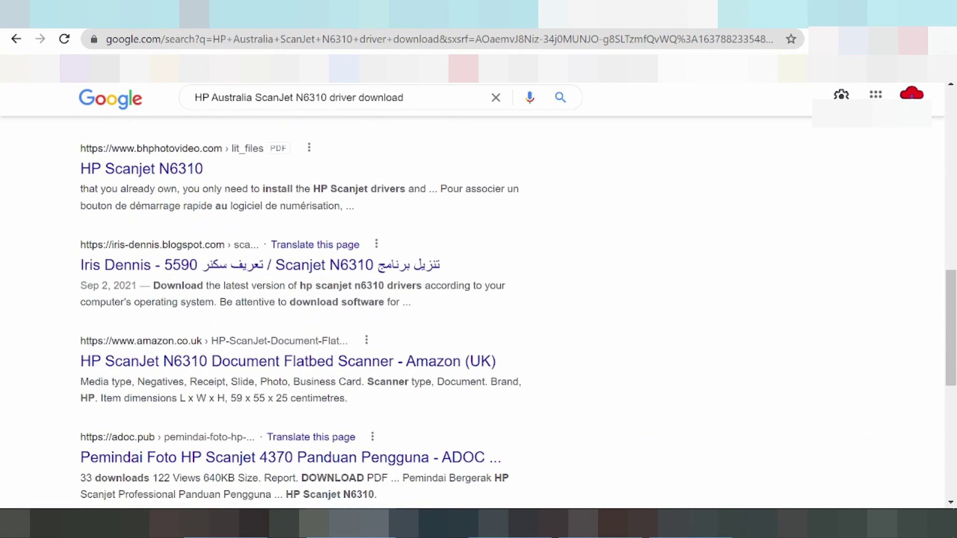
scroll(294, 215, "down", 4)
scroll(294, 214, "up", 4)
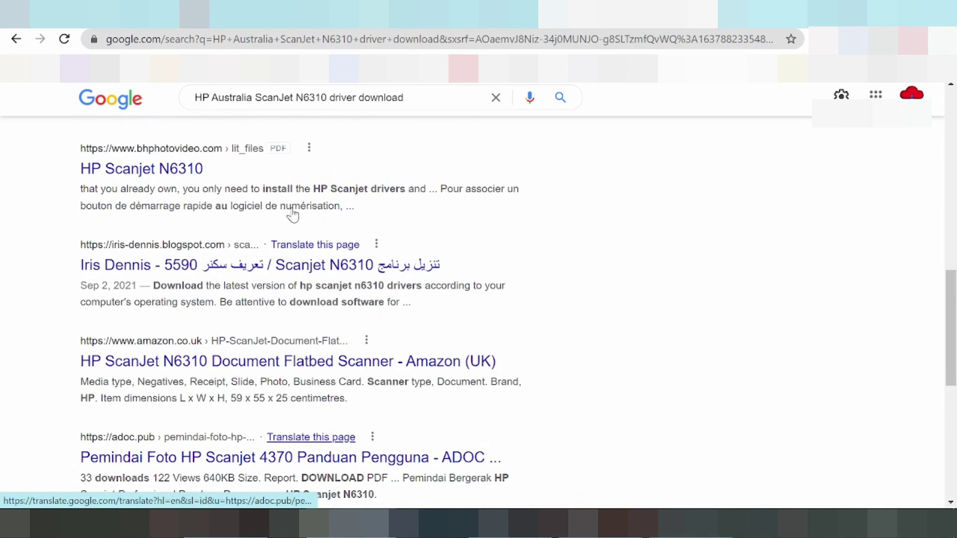
scroll(305, 216, "up", 10)
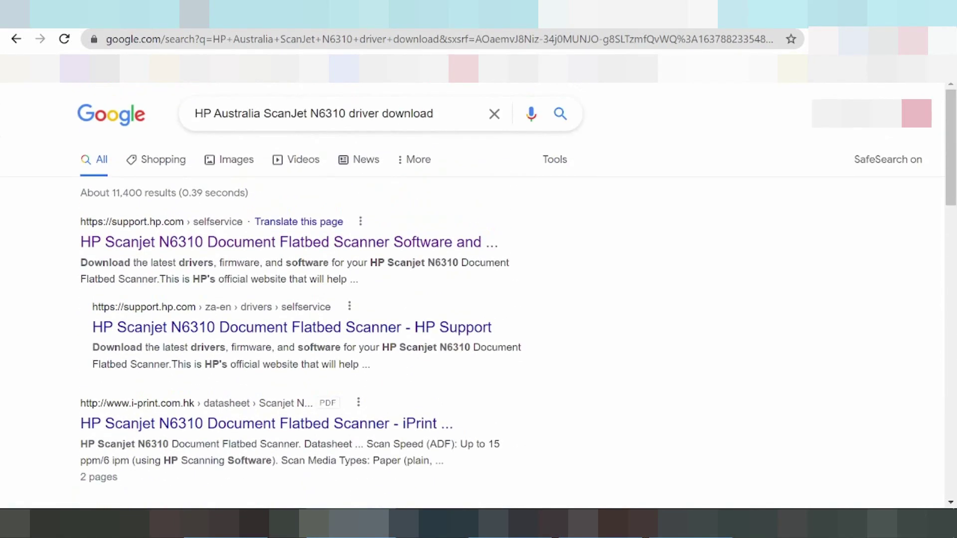
left_click(225, 247)
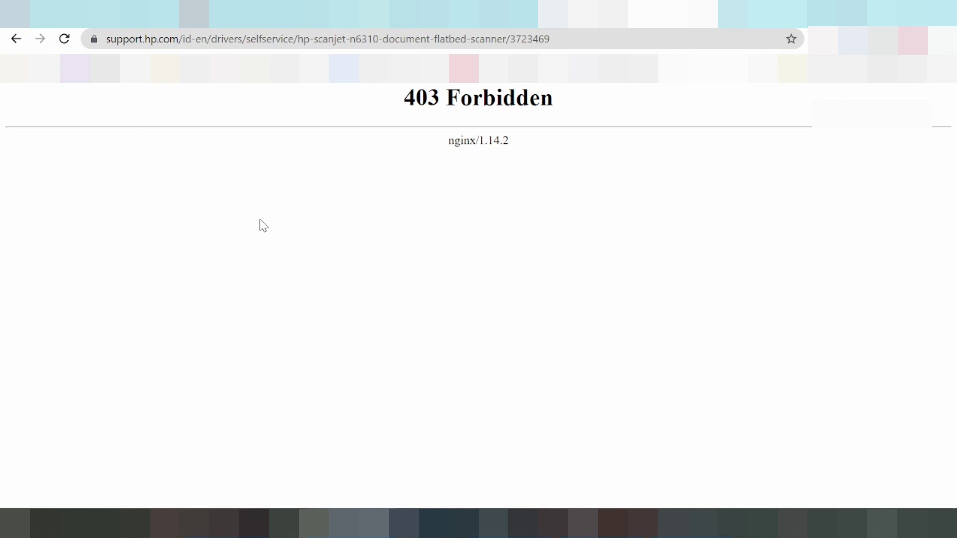
Step: Copy the full address of the 403 Forbidden HP support page
left_click_drag(404, 97, 472, 100)
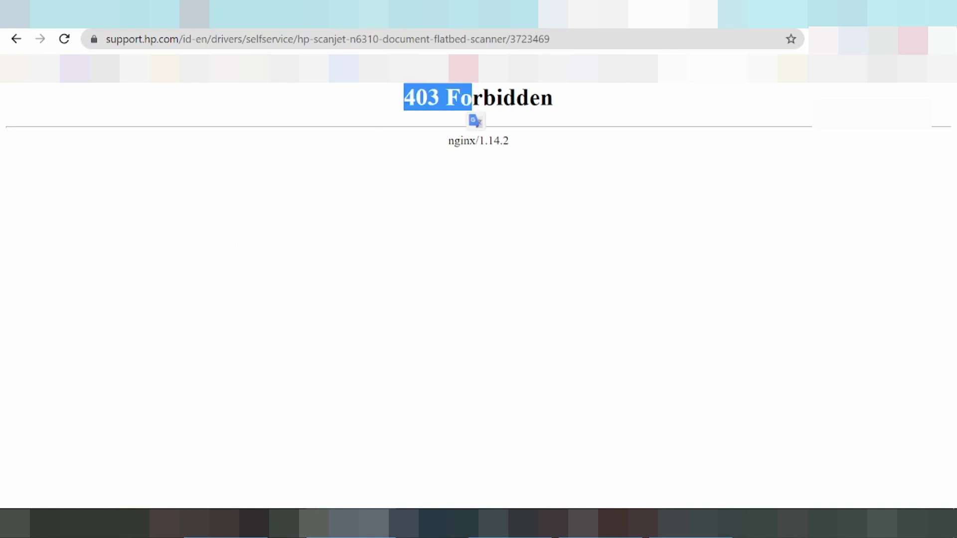
left_click(542, 45)
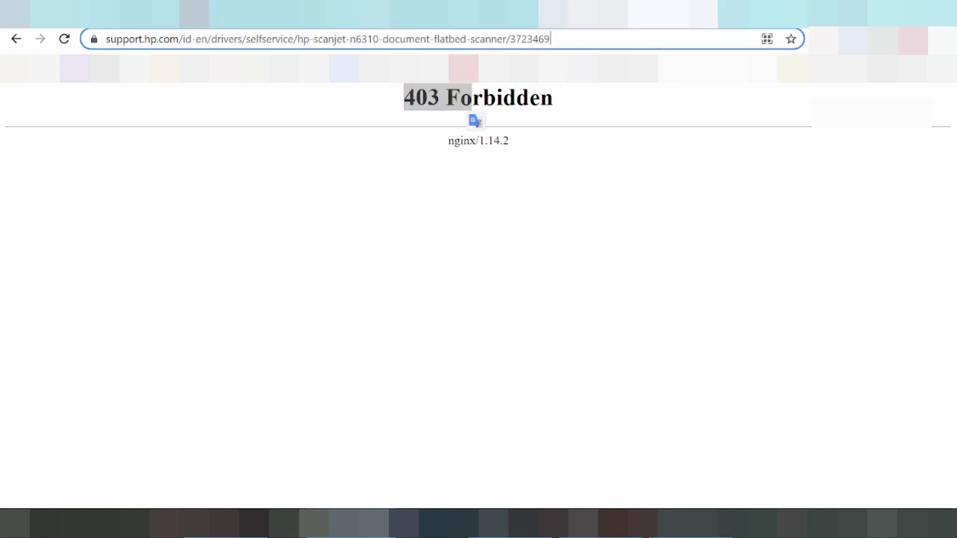
right_click(202, 47)
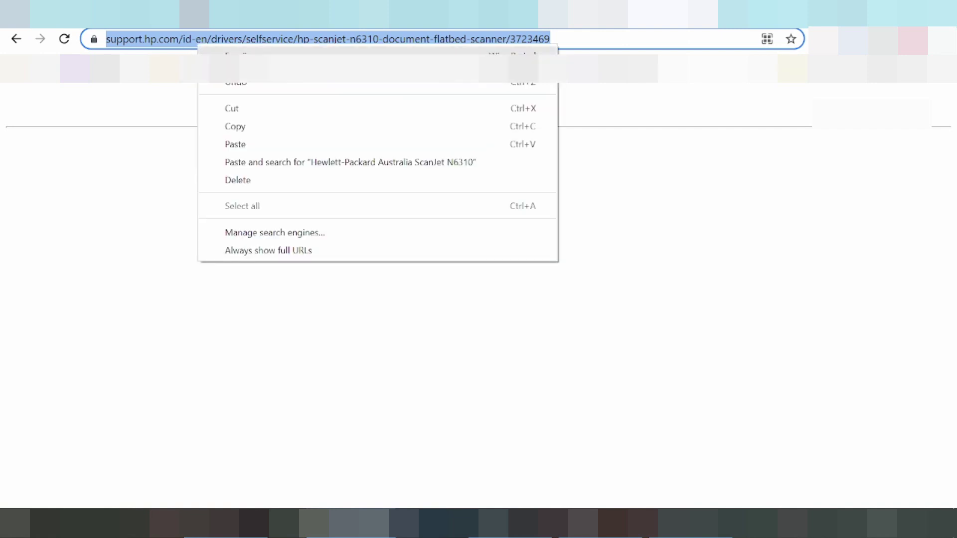
left_click(236, 127)
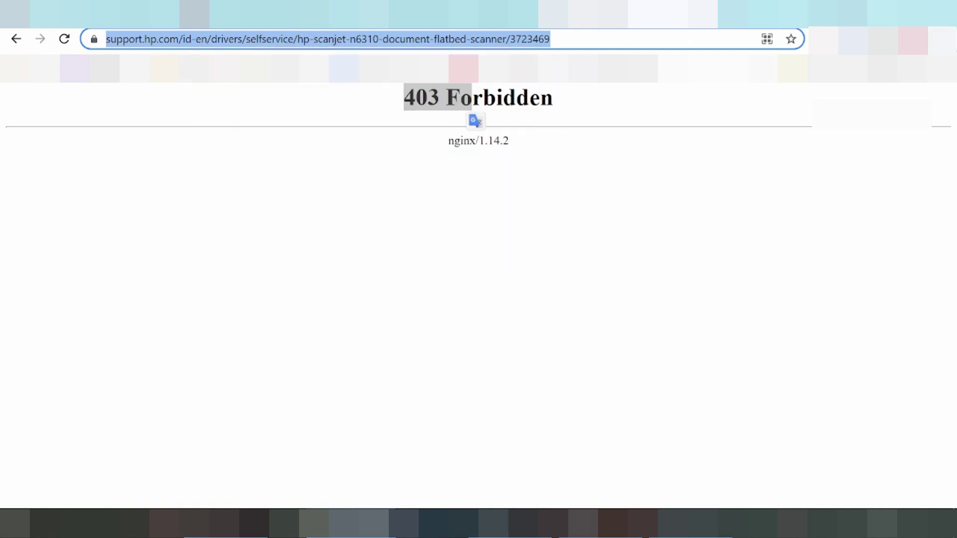
Step: Open an Incognito window and load the copied HP Scanjet N6310 support address there
left_click(943, 38)
left_click(895, 95)
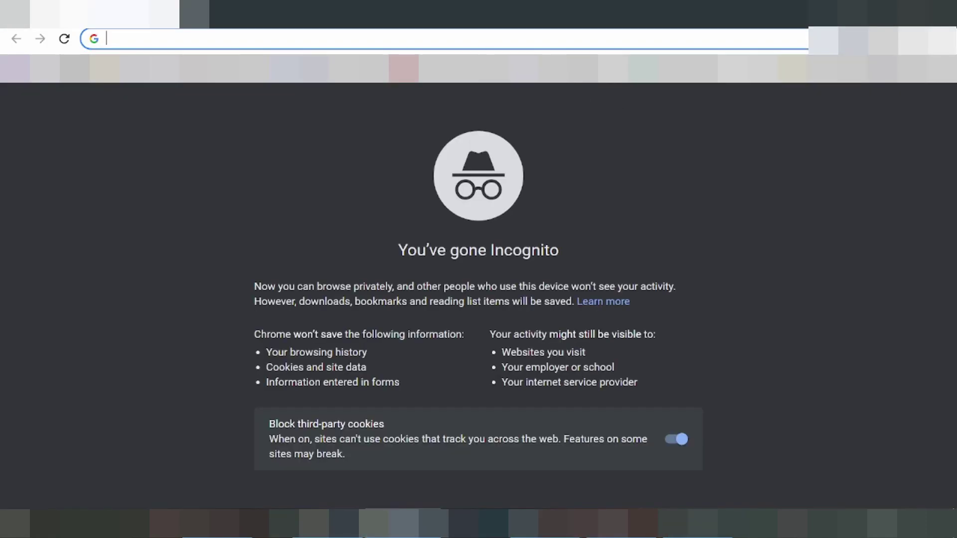
key("ctrl+v")
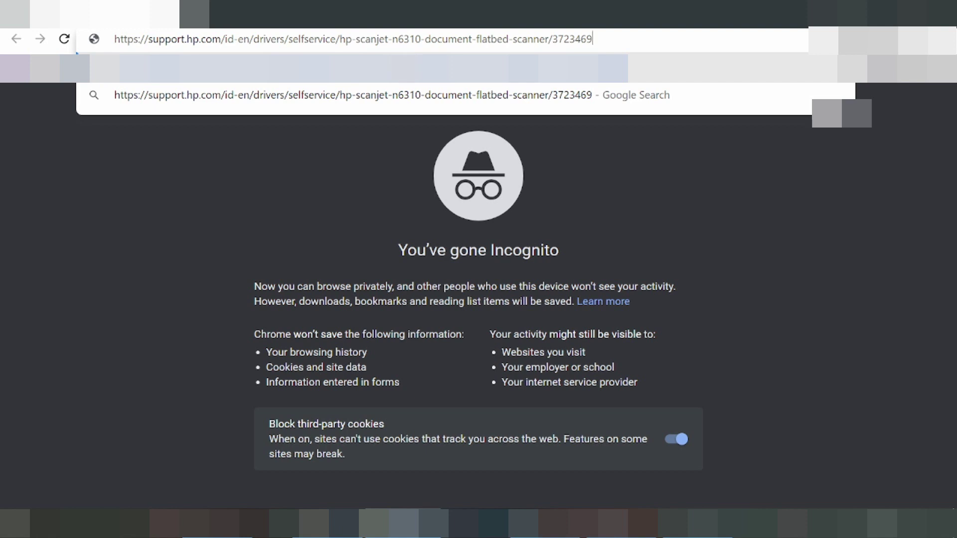
key("Return")
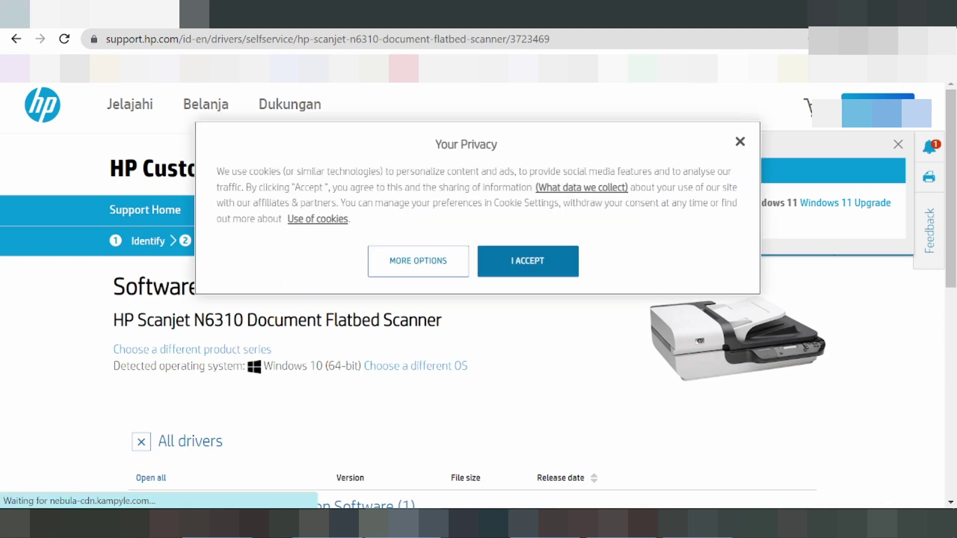
Step: Dismiss the privacy and Windows 11 upgrade notices and open the choice of a different OS for the scanner drivers
left_click(740, 143)
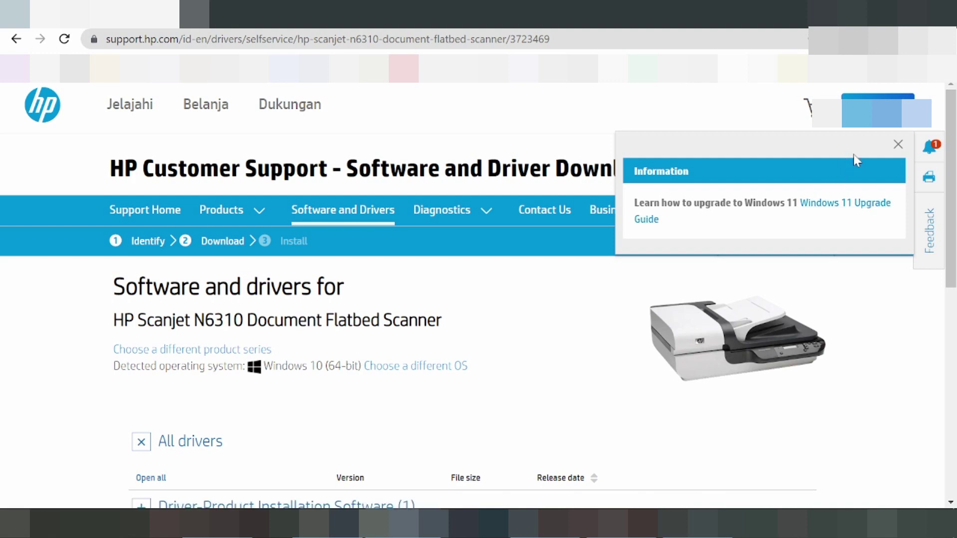
left_click(897, 145)
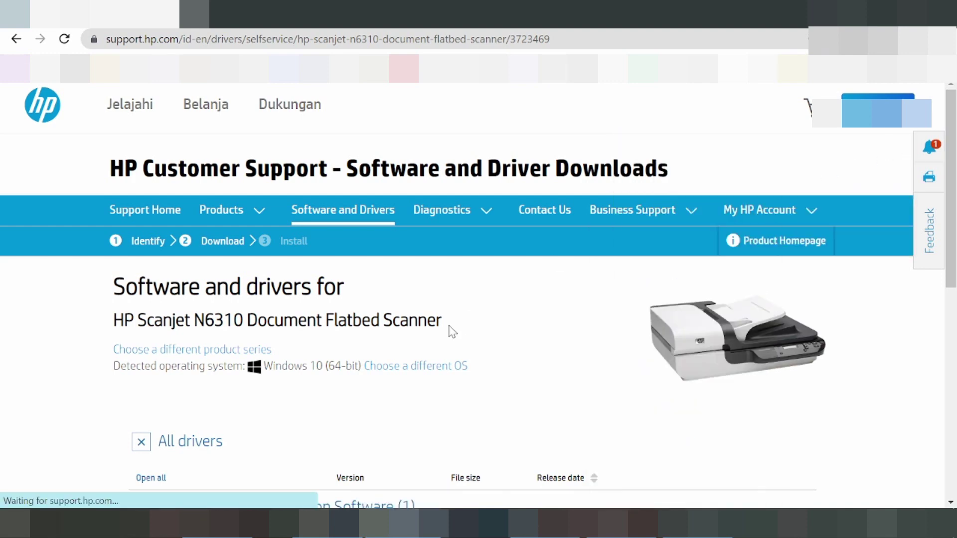
left_click(404, 368)
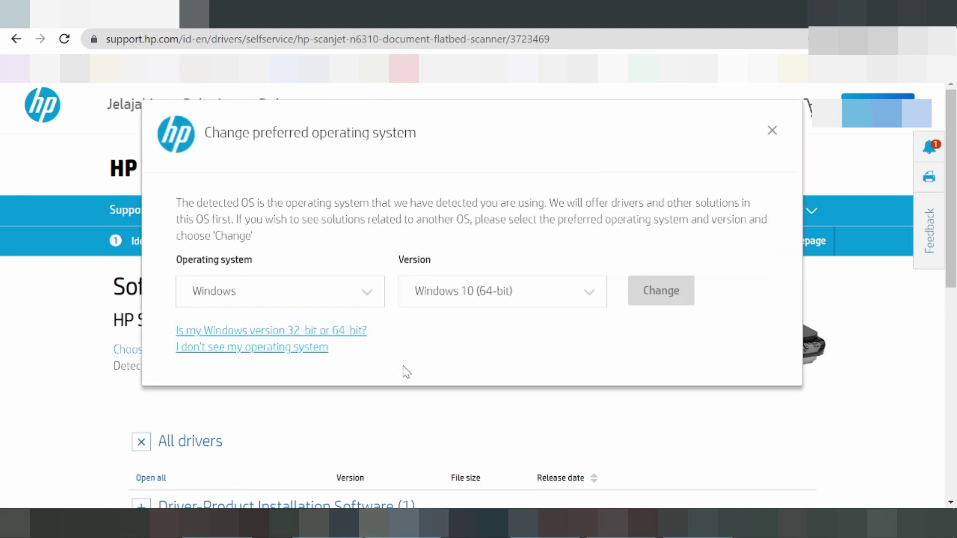
Step: Set the preferred operating system to Mac OS
left_click(367, 300)
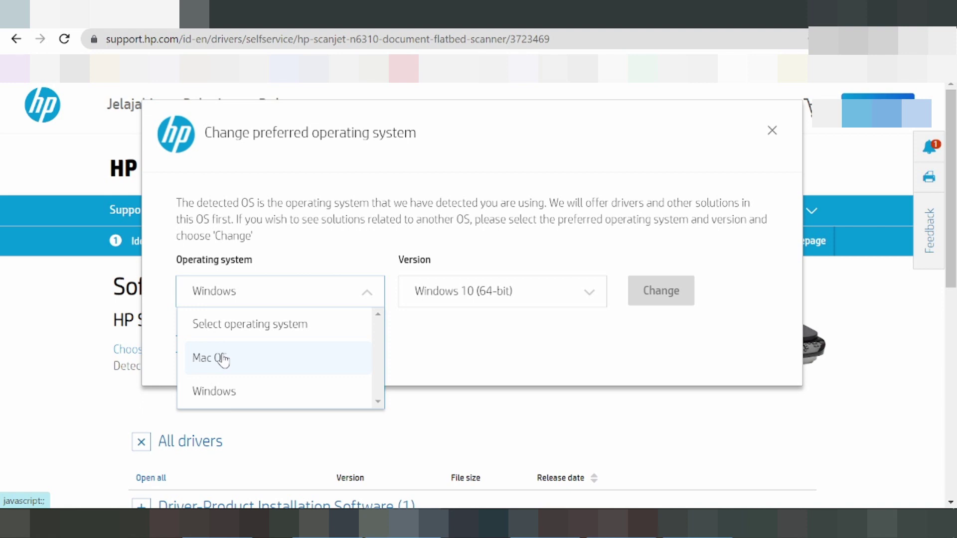
scroll(242, 381, "down", 2)
scroll(242, 376, "up", 2)
left_click(251, 370)
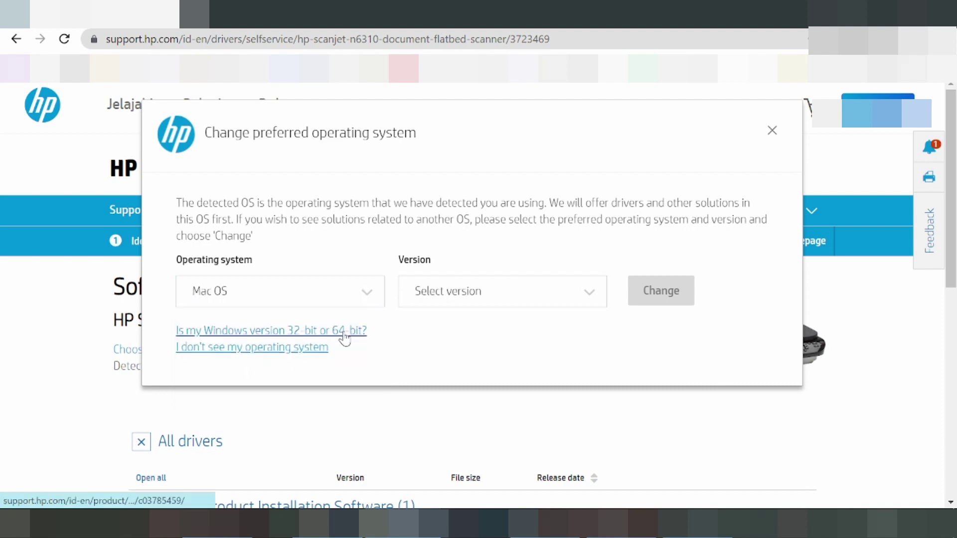
Step: Examine the Mac OS versions offered for the scanner, leaving the version unselected
left_click(506, 288)
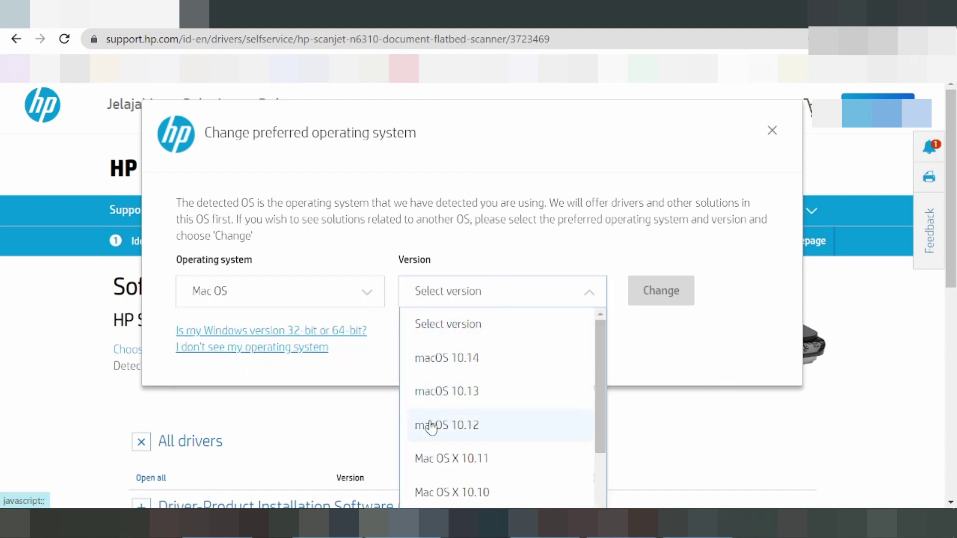
scroll(493, 357, "down", 3)
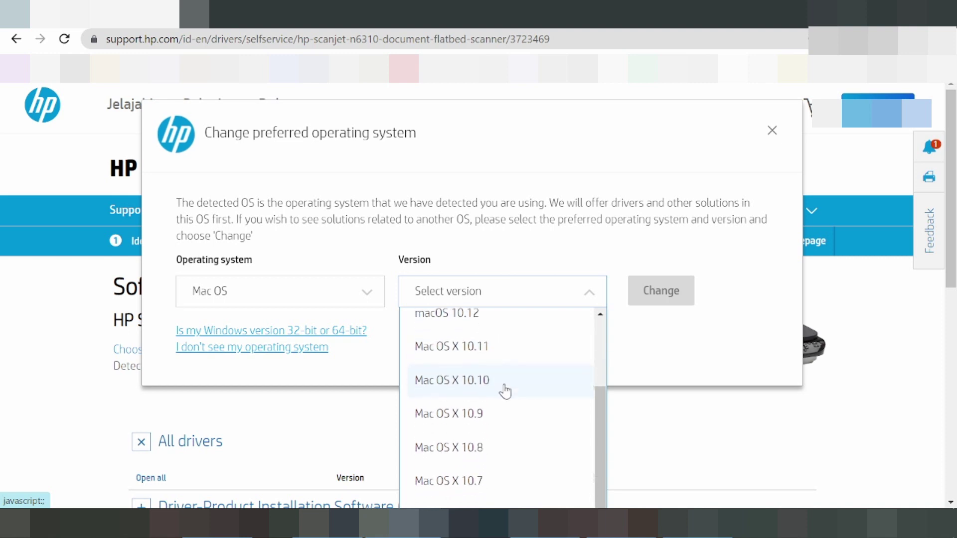
scroll(489, 397, "up", 3)
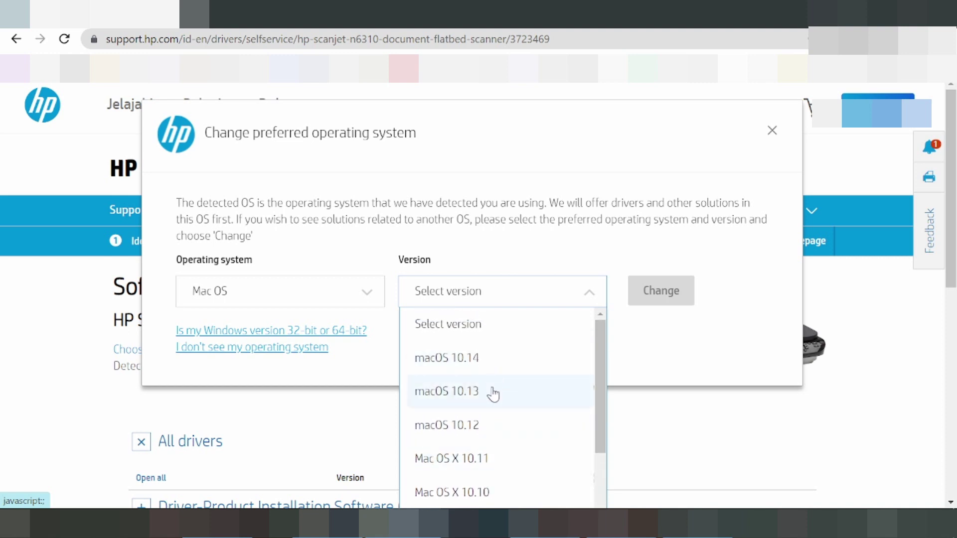
scroll(487, 439, "down", 3)
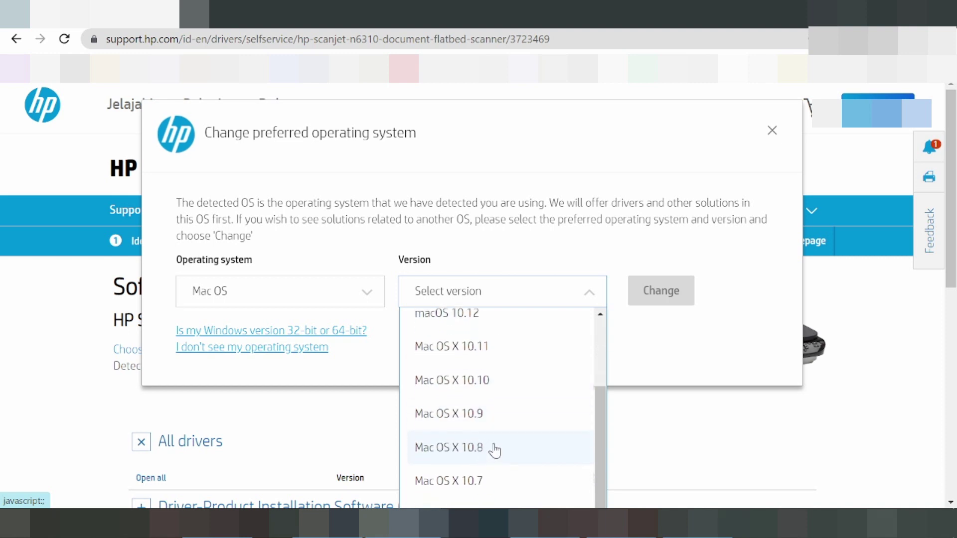
scroll(495, 446, "up", 3)
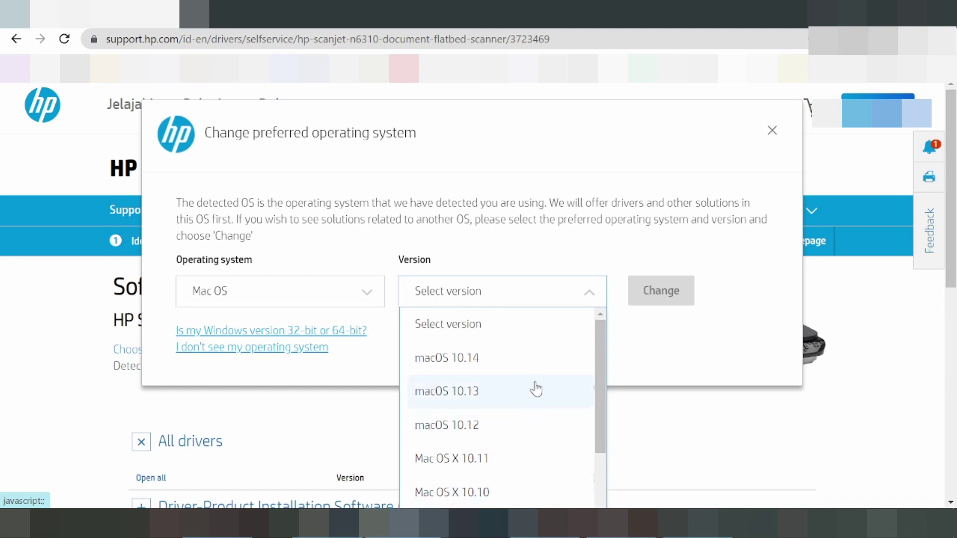
left_click(363, 304)
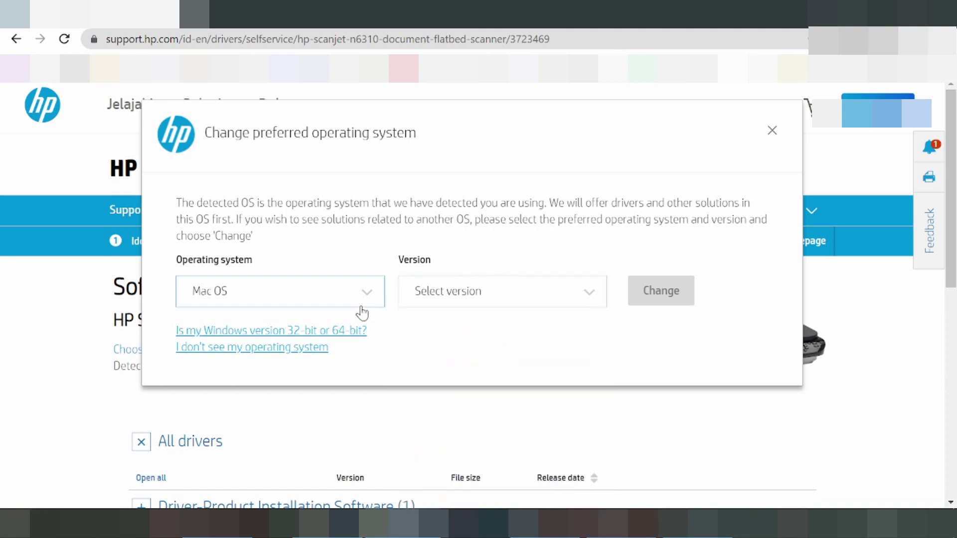
Step: Set the preferred operating system to Windows and decline the feedback survey
left_click(361, 298)
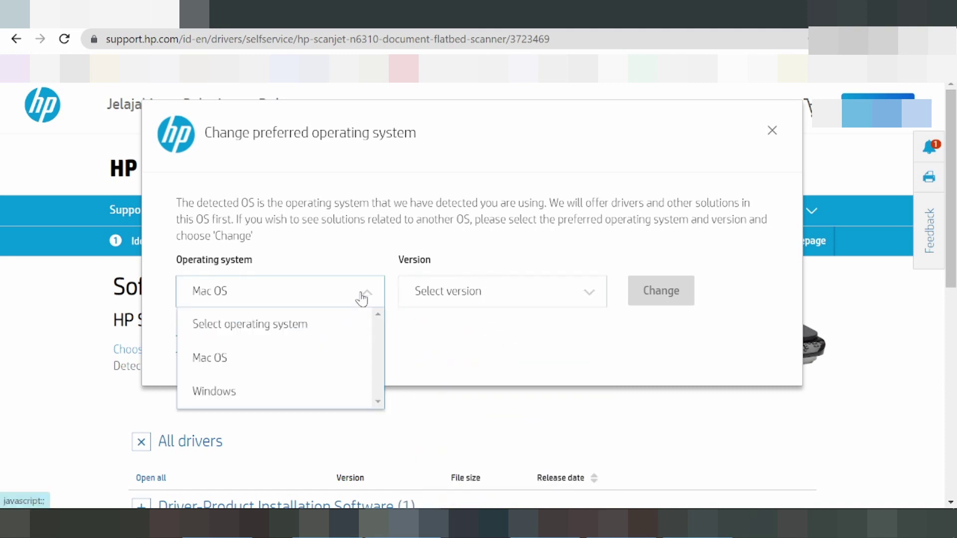
left_click(235, 399)
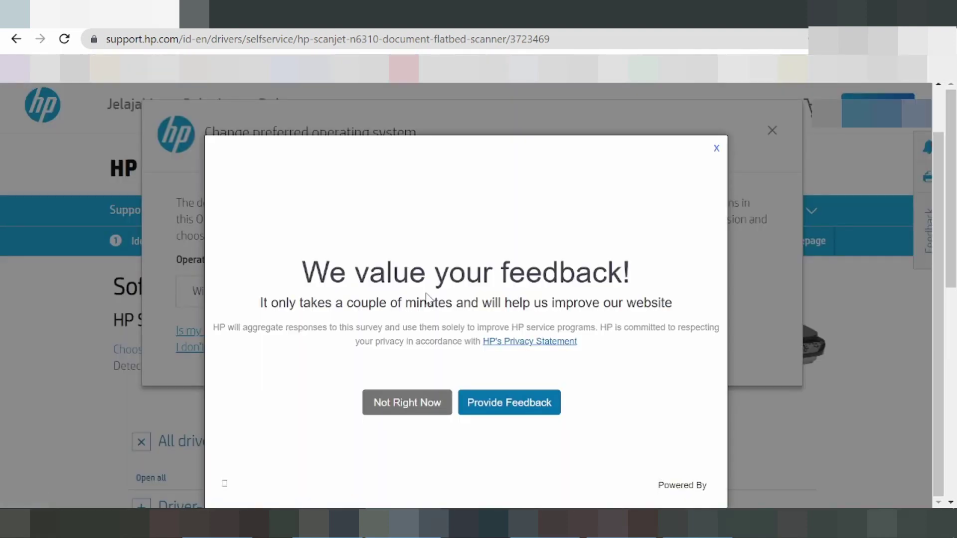
left_click(405, 404)
Step: Set the Windows version to Windows 10 (64-bit) and apply the change of preferred operating system
left_click(434, 302)
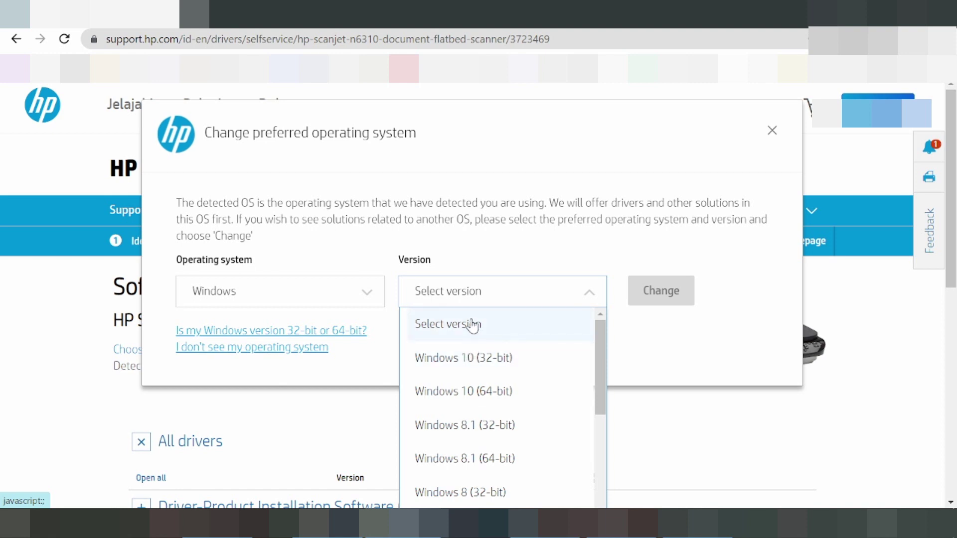
scroll(475, 366, "down", 3)
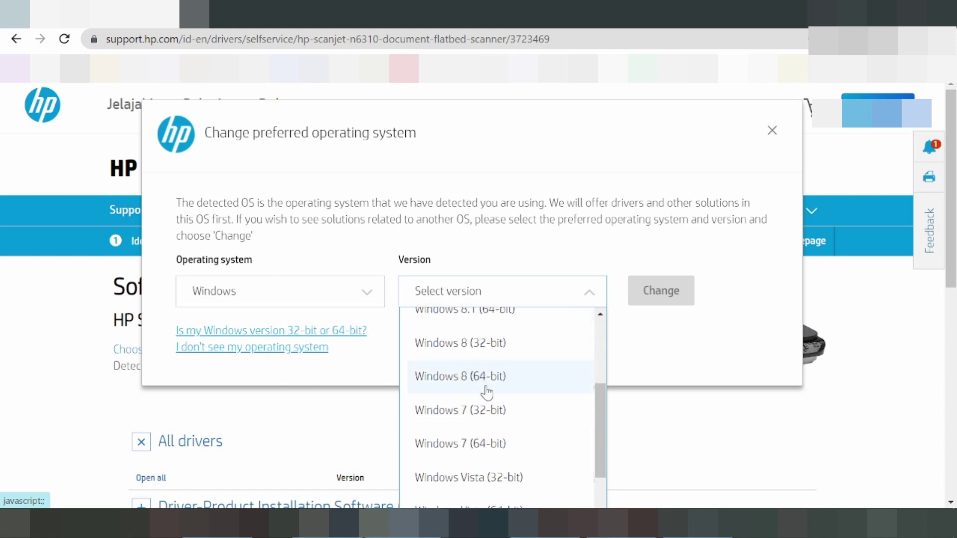
scroll(495, 423, "down", 2)
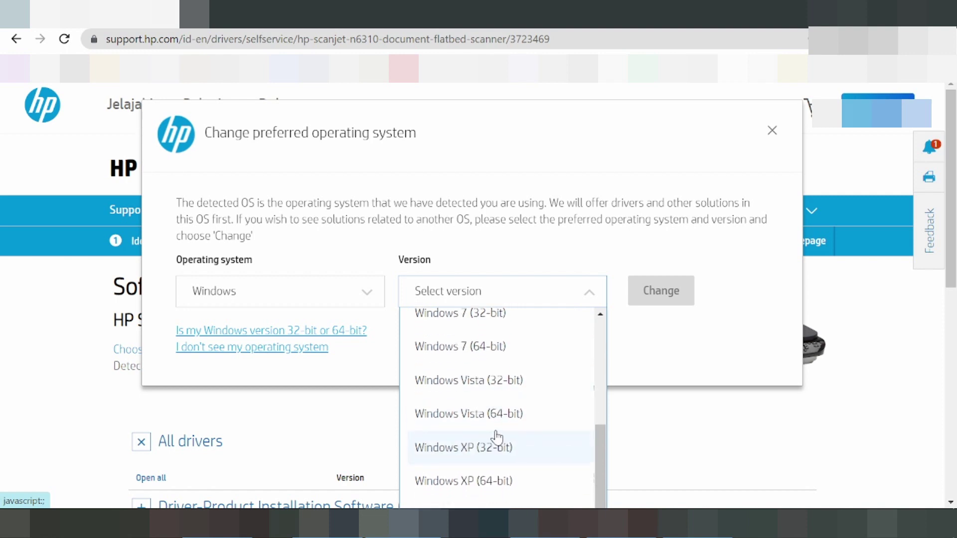
scroll(495, 431, "up", 5)
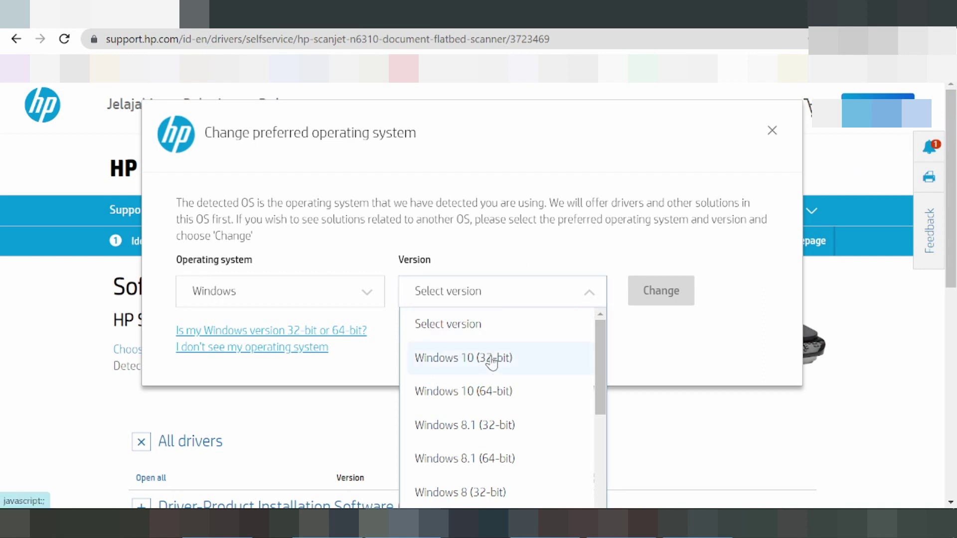
left_click(490, 392)
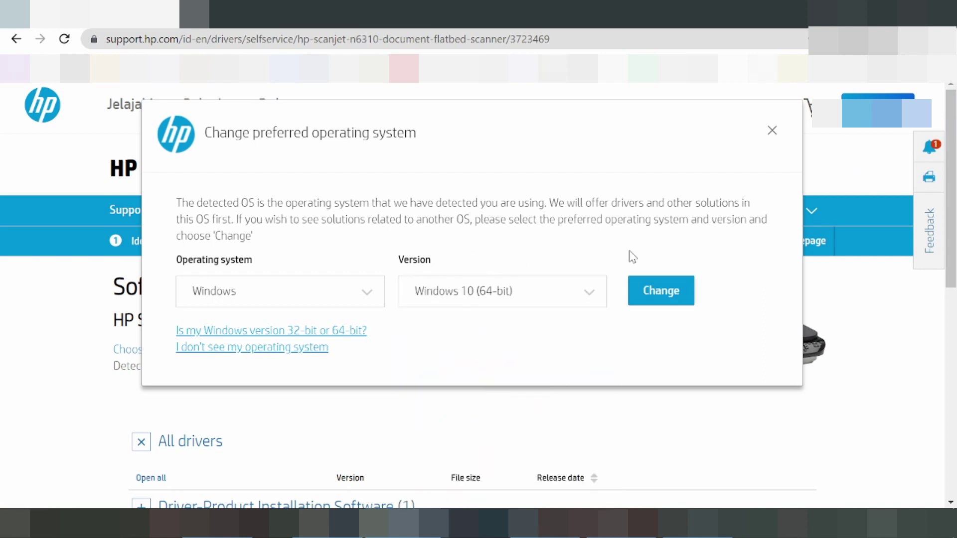
left_click(663, 292)
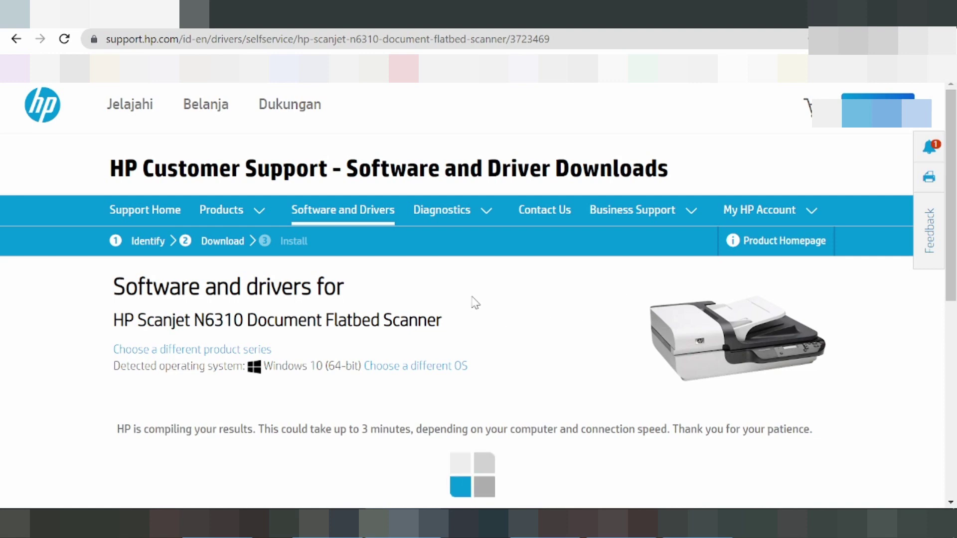
Step: Expand the installation software and basic driver categories, and download ISIS/TWAIN Drivers and Utilities after showing its details
scroll(477, 299, "down", 3)
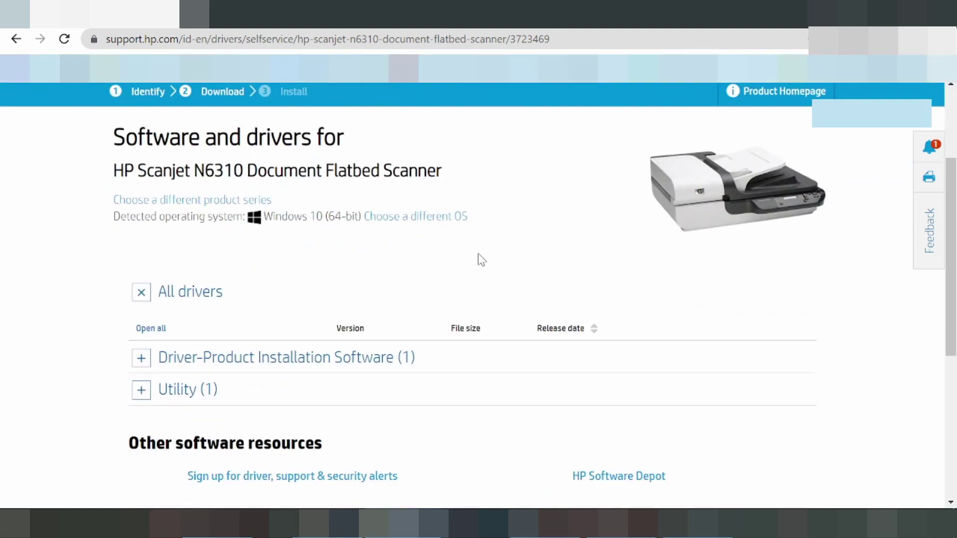
left_click(143, 360)
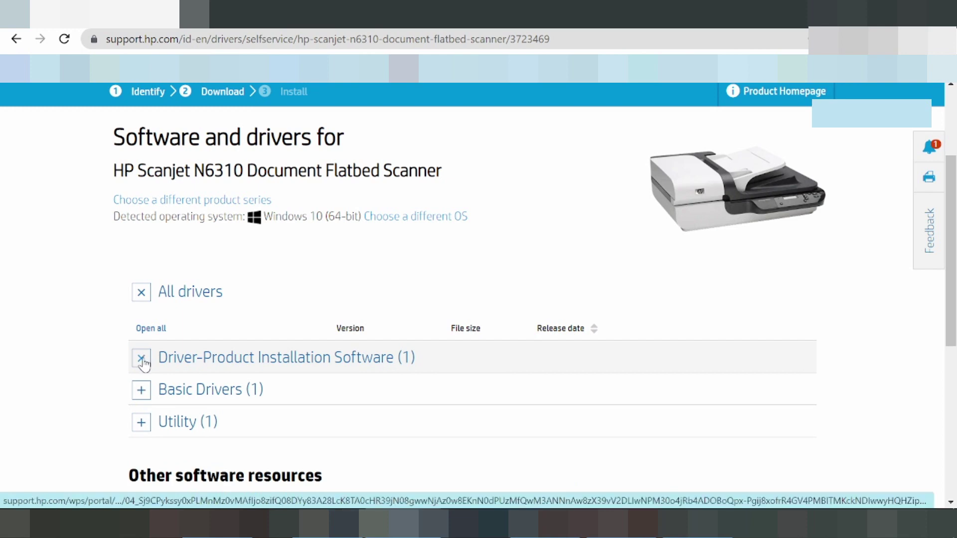
left_click(140, 391)
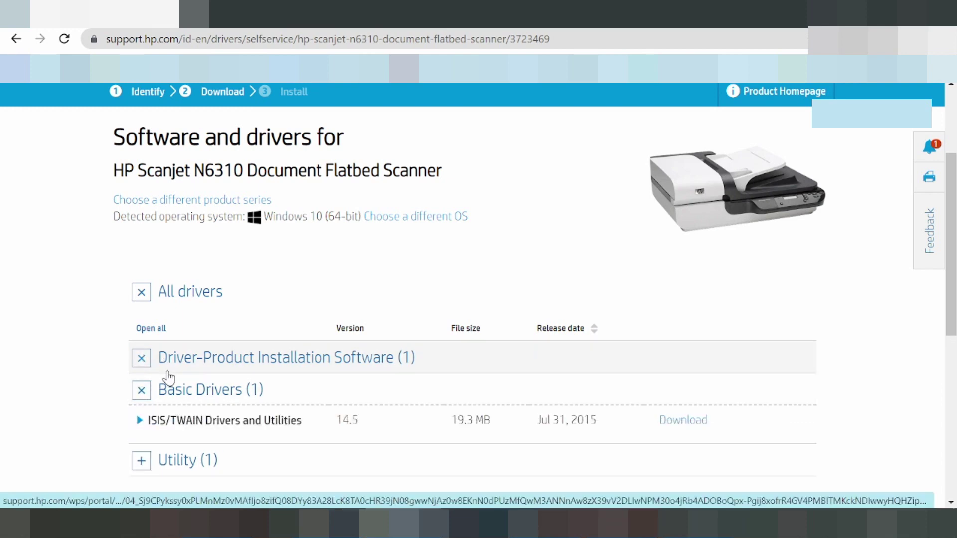
left_click(139, 420)
scroll(155, 411, "down", 3)
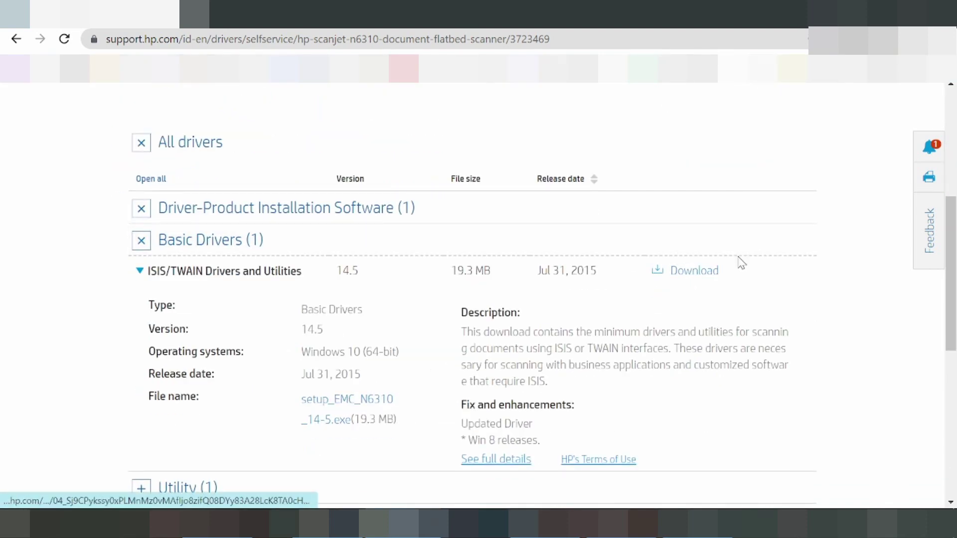
left_click(681, 273)
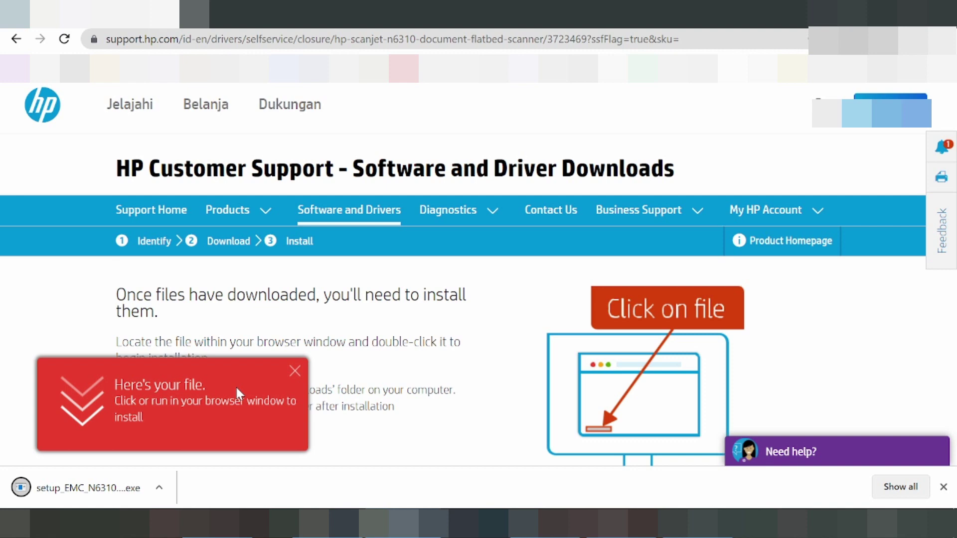
Step: View the options for the setup_EMC_N6310 download without choosing one, and dismiss the "Here's your file" notice
left_click(159, 488)
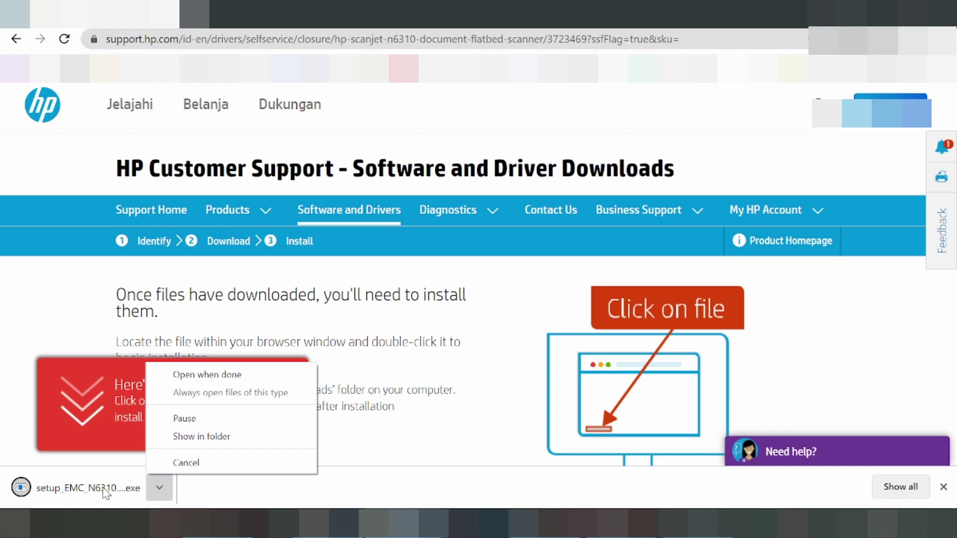
left_click(208, 496)
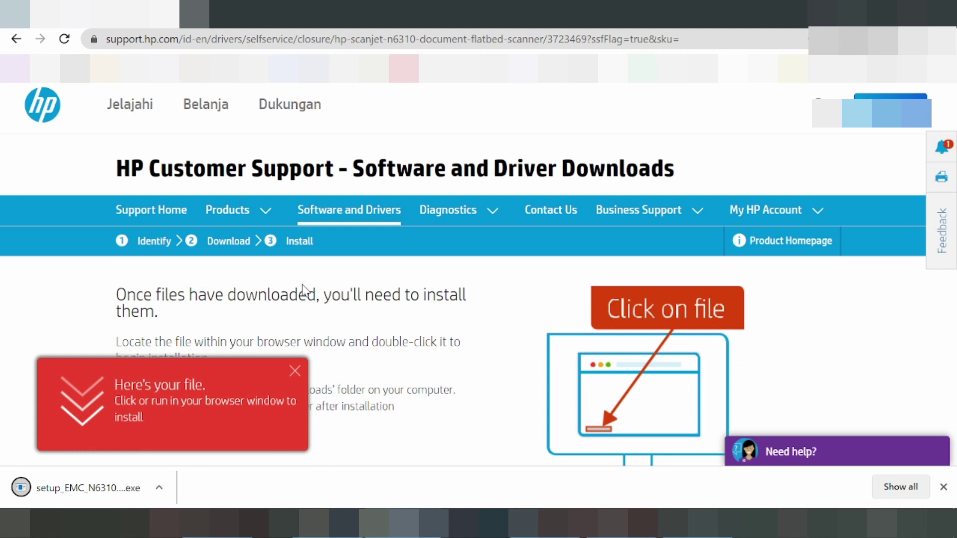
left_click(295, 371)
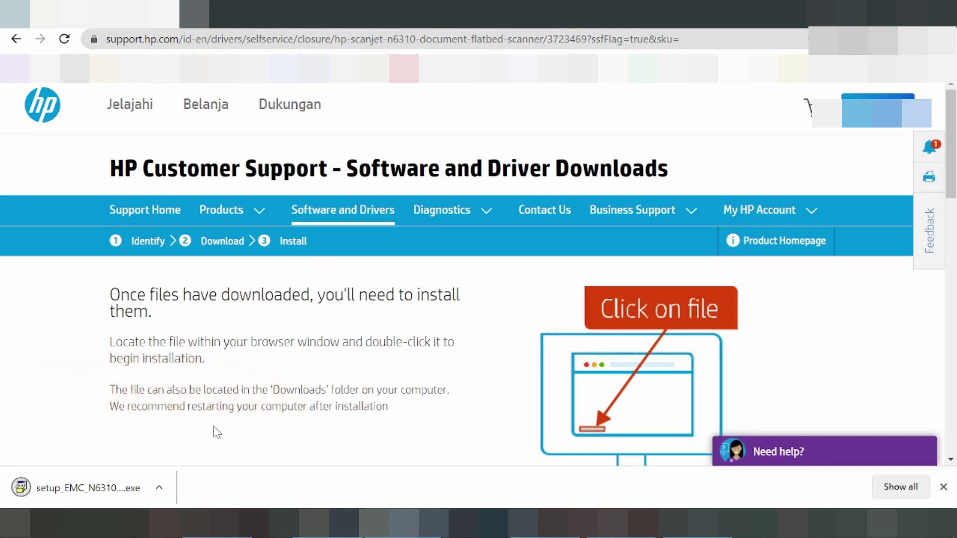